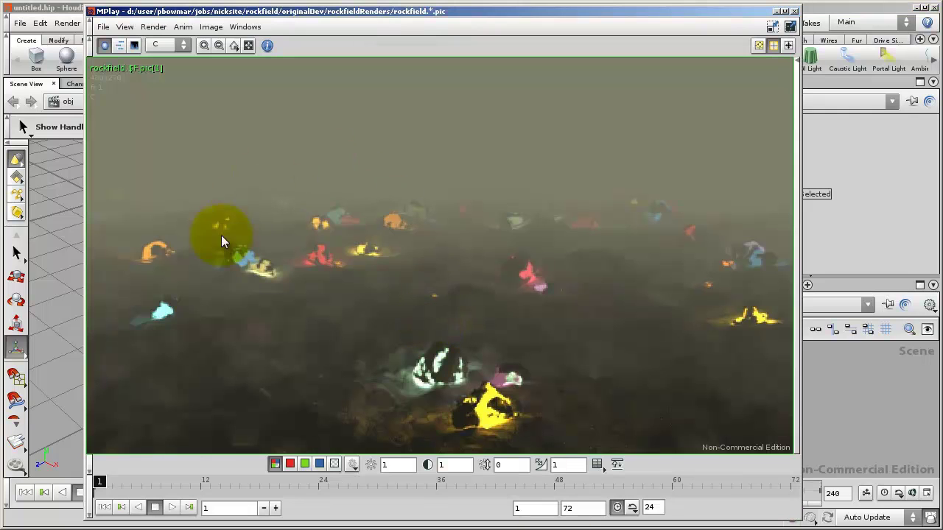
Step: Play the foggy rockfield render sequence in MPlay, then stop it and close MPlay
left_click(172, 507)
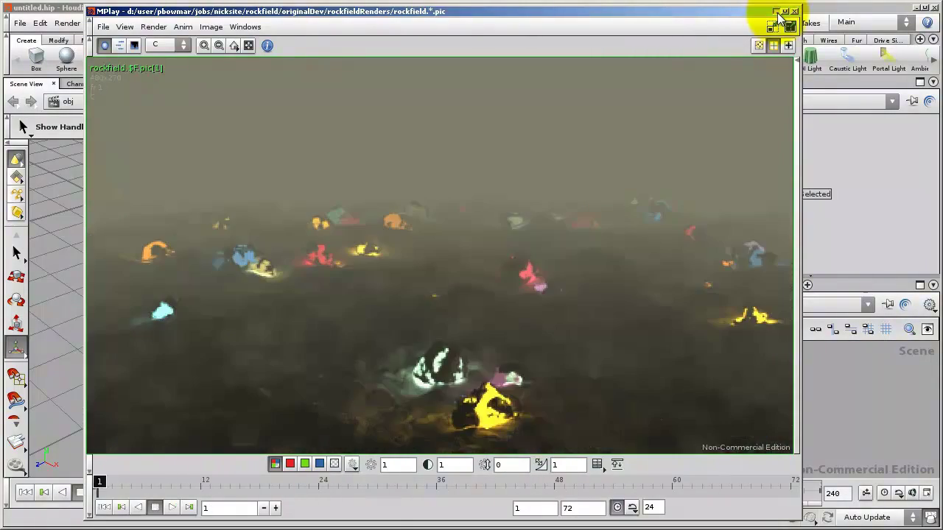
left_click(794, 11)
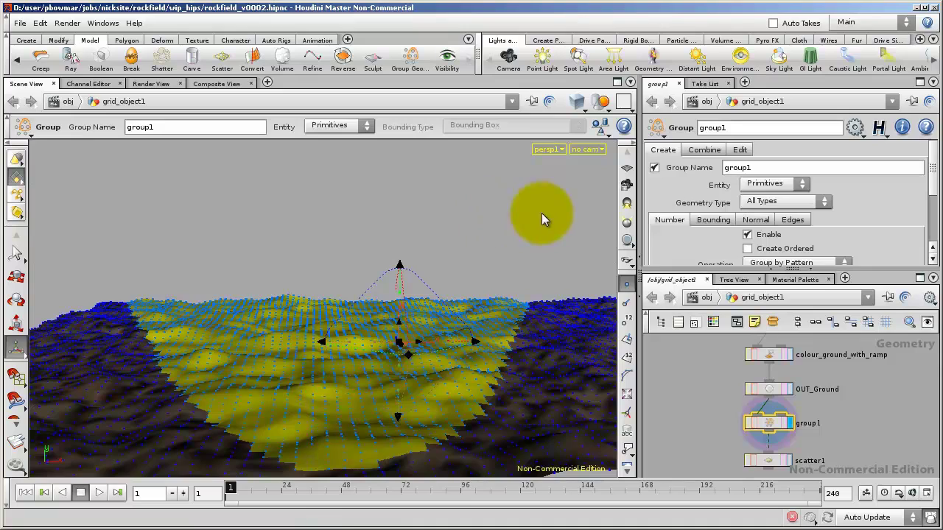
left_click(750, 170)
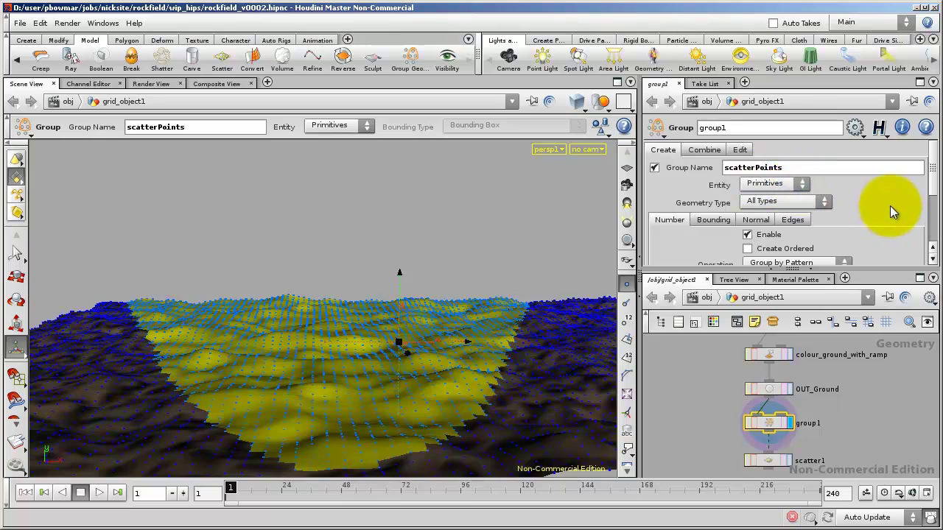
scroll(890, 206, "down", 3)
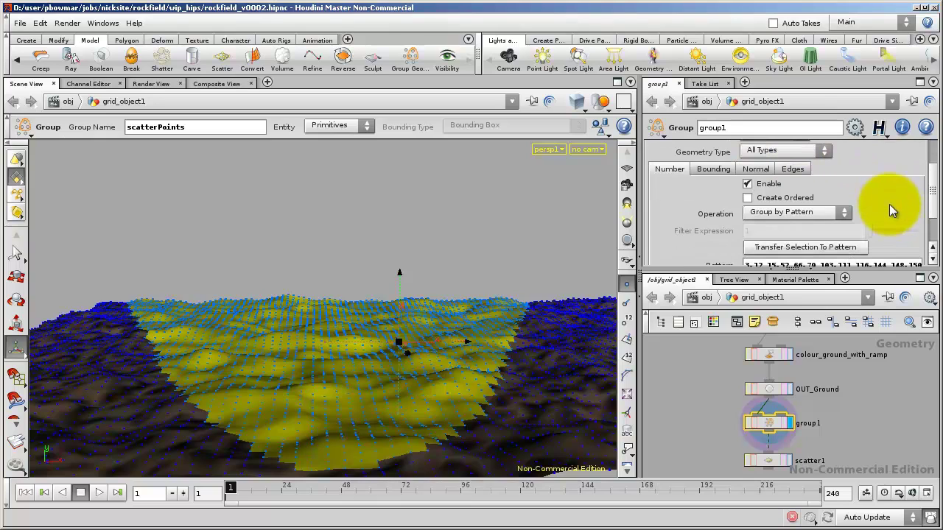
scroll(888, 203, "down", 1)
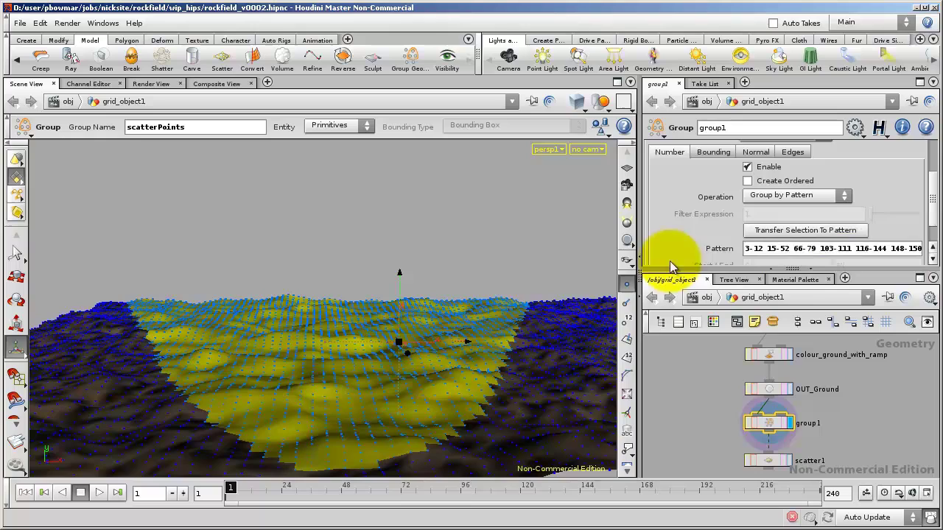
Step: Scatter 10000 points within the scatterPoints group, with the terrain templated as a wireframe
left_click(788, 459)
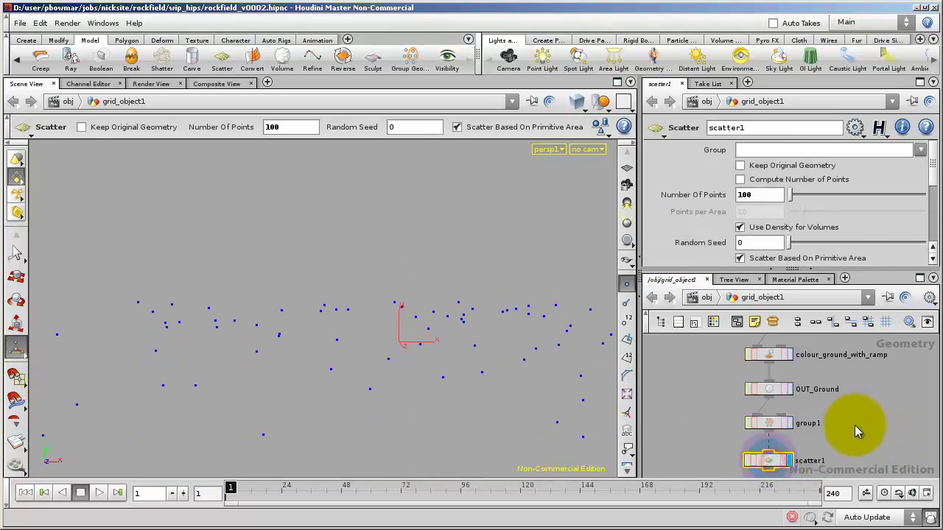
middle_click_drag(854, 425, 854, 394)
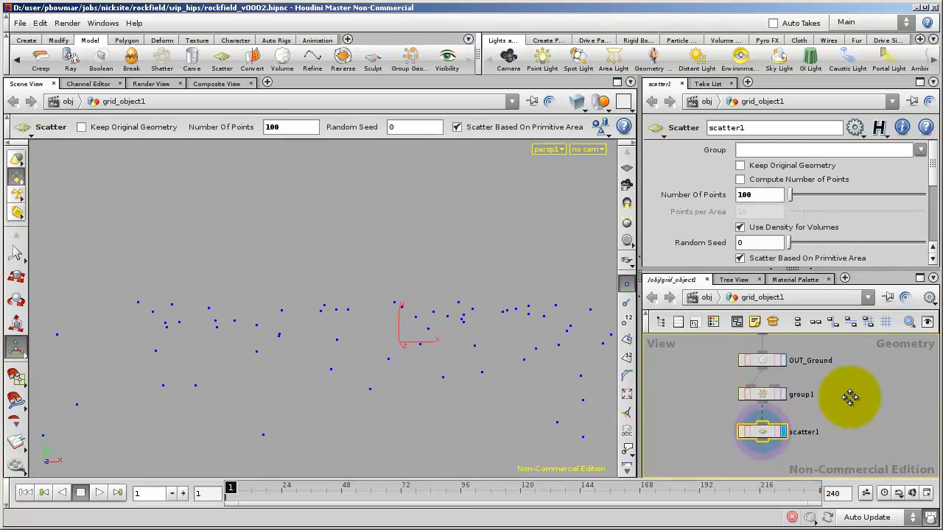
left_click(917, 150)
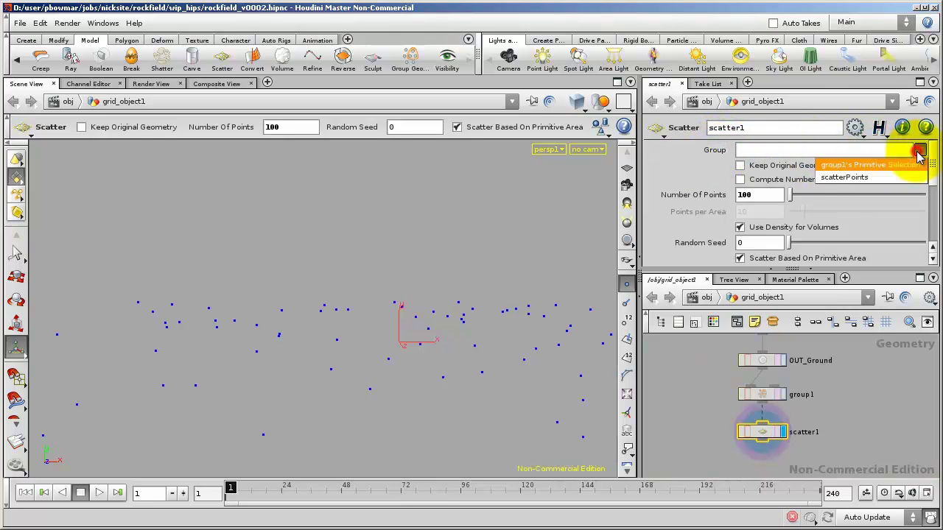
left_click(861, 178)
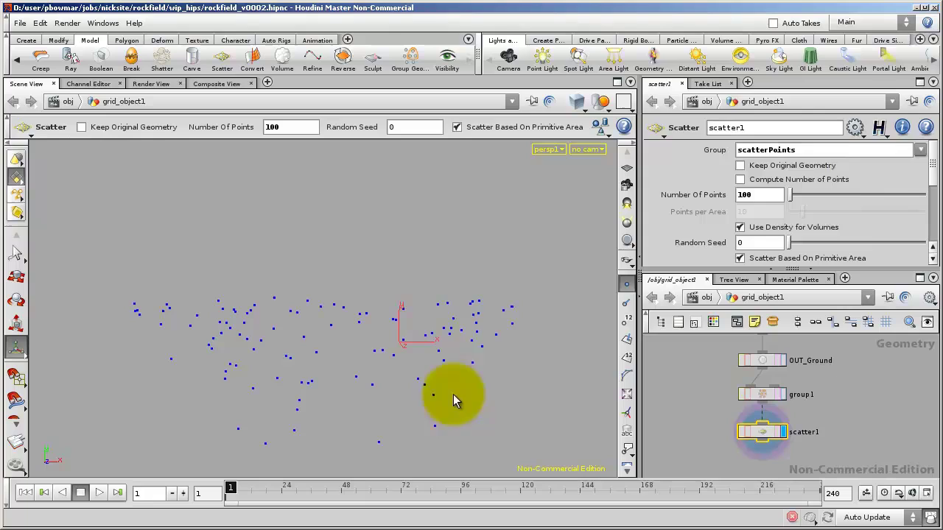
left_click(778, 396)
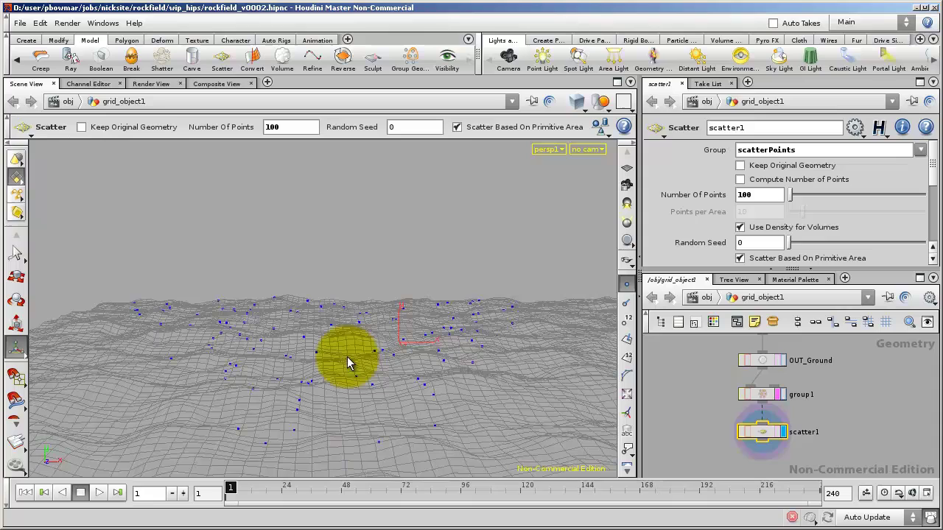
left_click(766, 204)
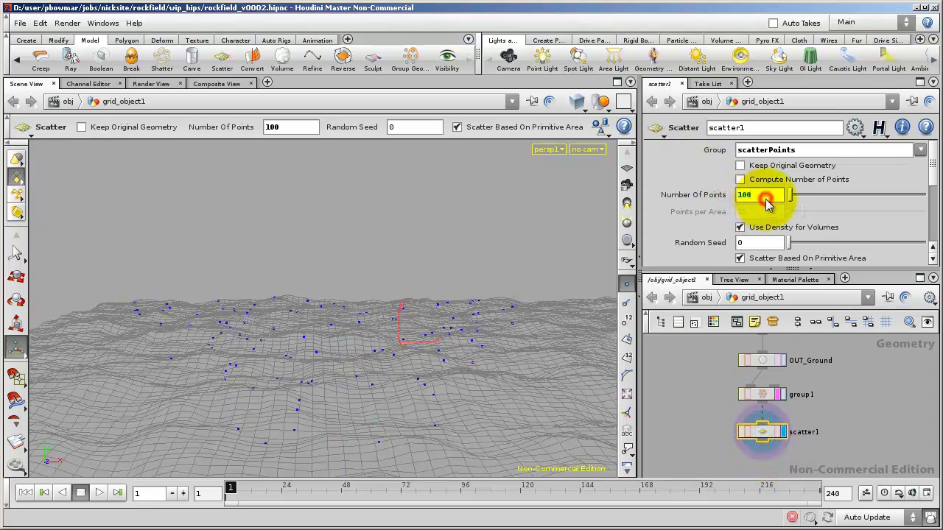
key("Return")
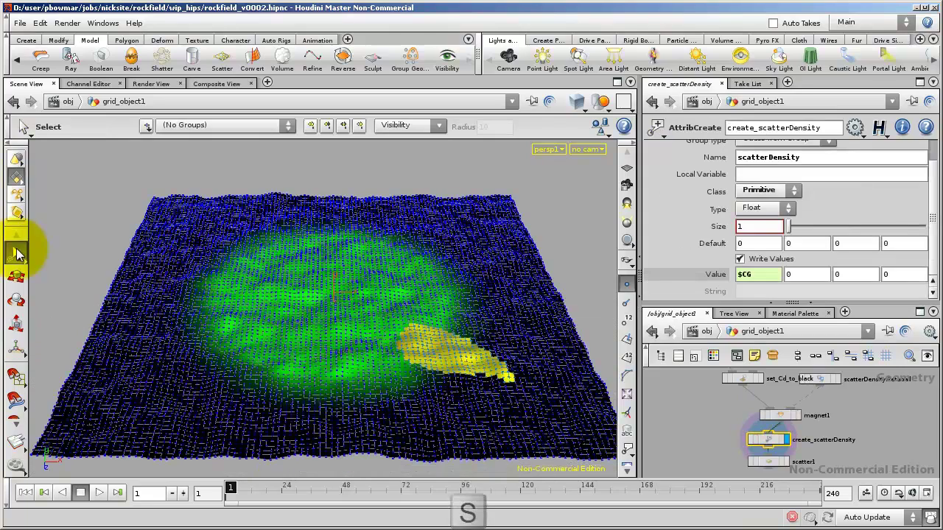
Step: Switch to primitive selection and open a spreadsheet on the create_scatterDensity node
key("s")
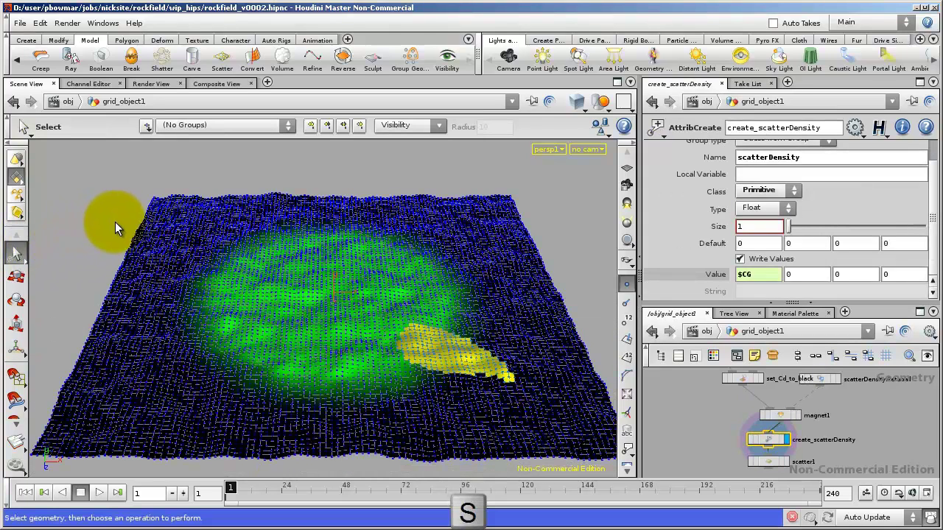
left_click(19, 179)
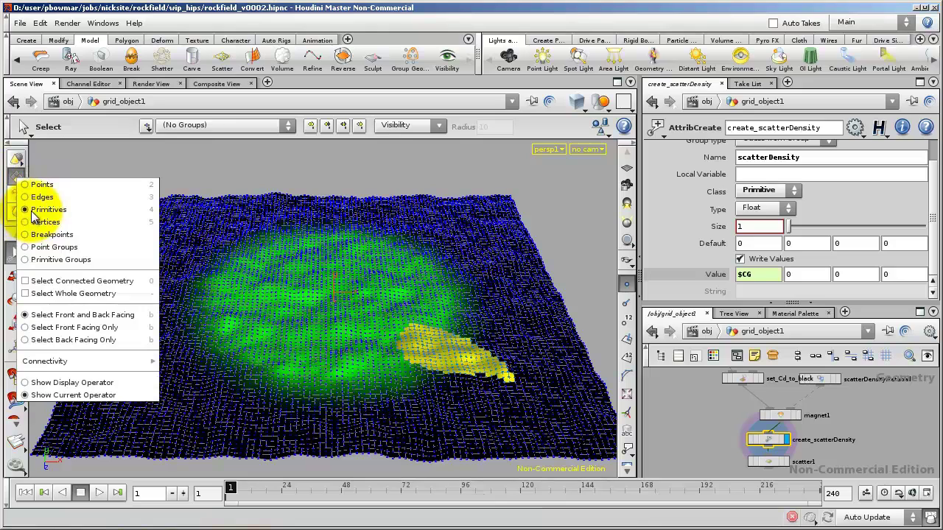
left_click(32, 210)
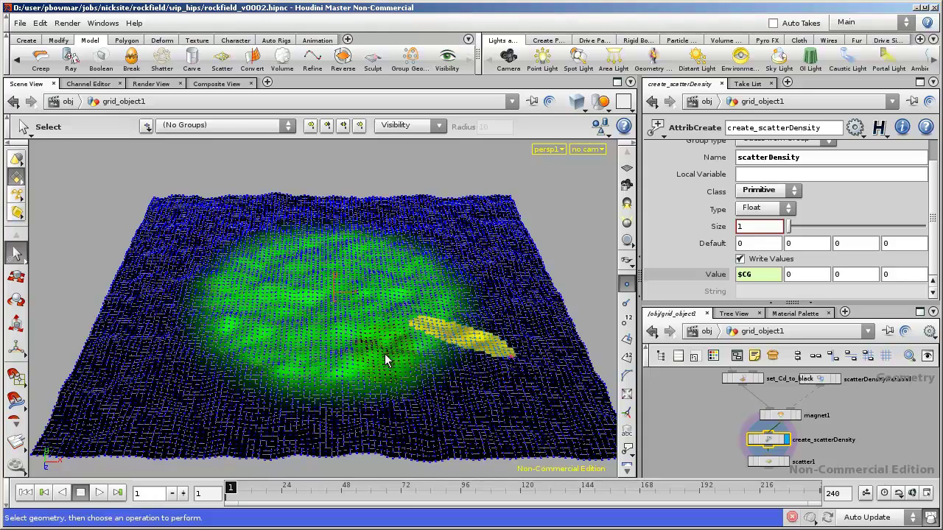
right_click(768, 439)
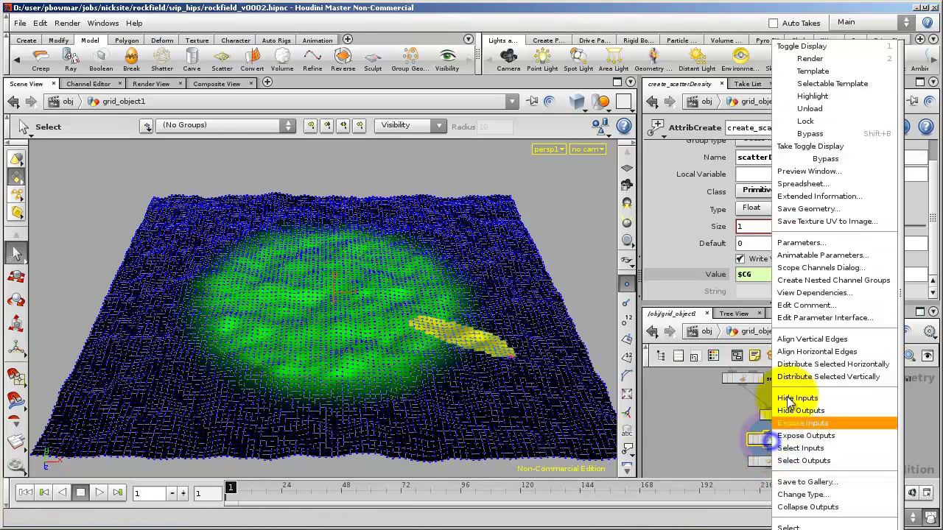
left_click(799, 184)
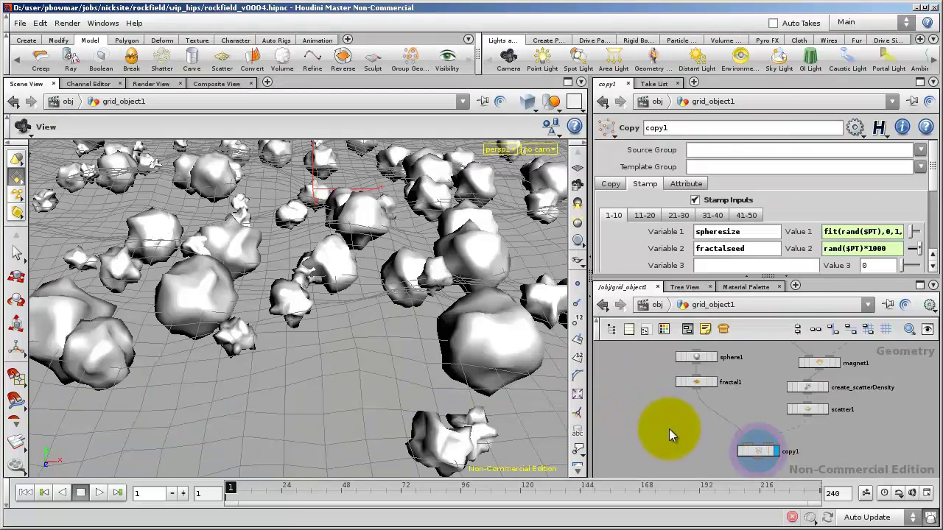
Step: Add a Primitive node below fractal1
right_click(700, 396)
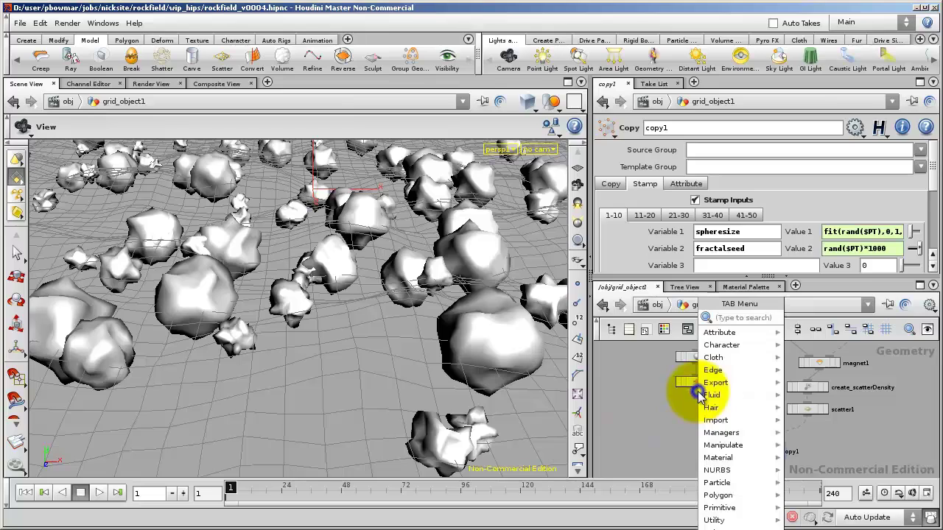
type("pr")
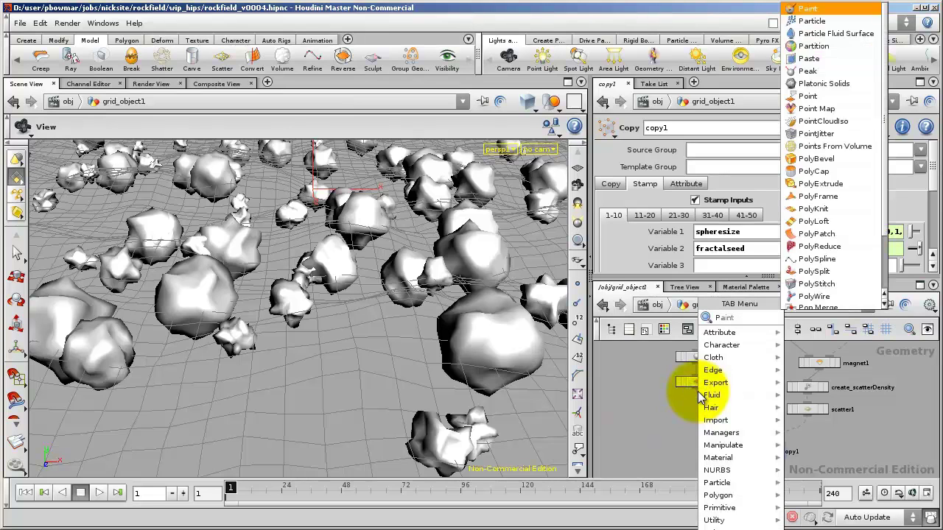
key("Return")
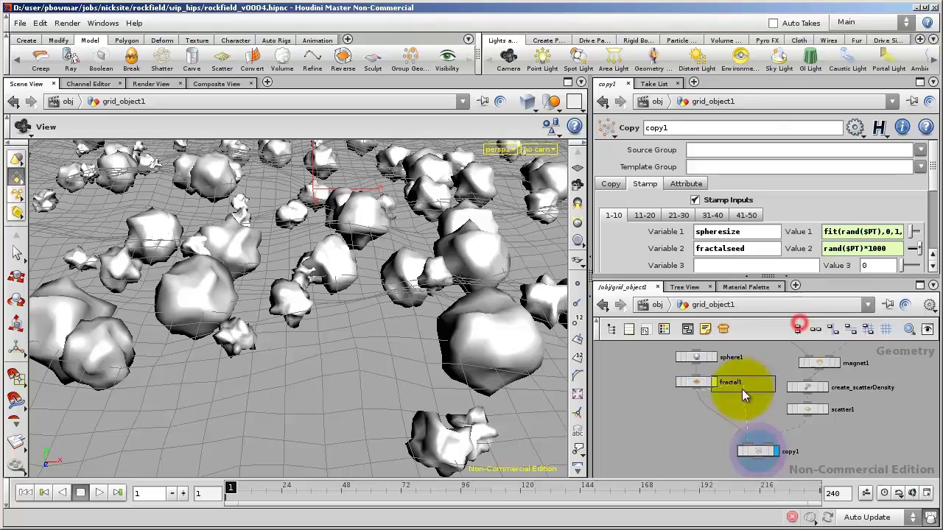
left_click(699, 407)
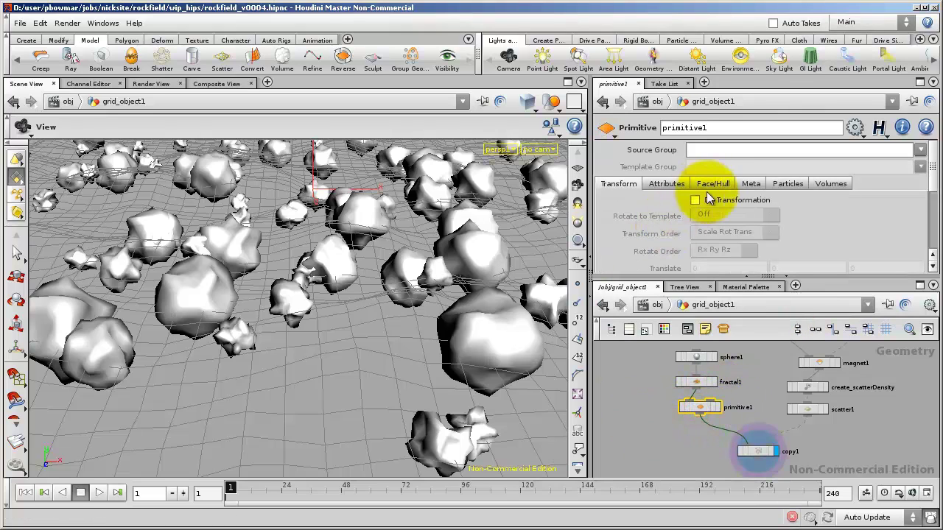
Step: Give primitive1 a pink colour of 1, 0.412, 0.412, with the default expressions removed
left_click(677, 185)
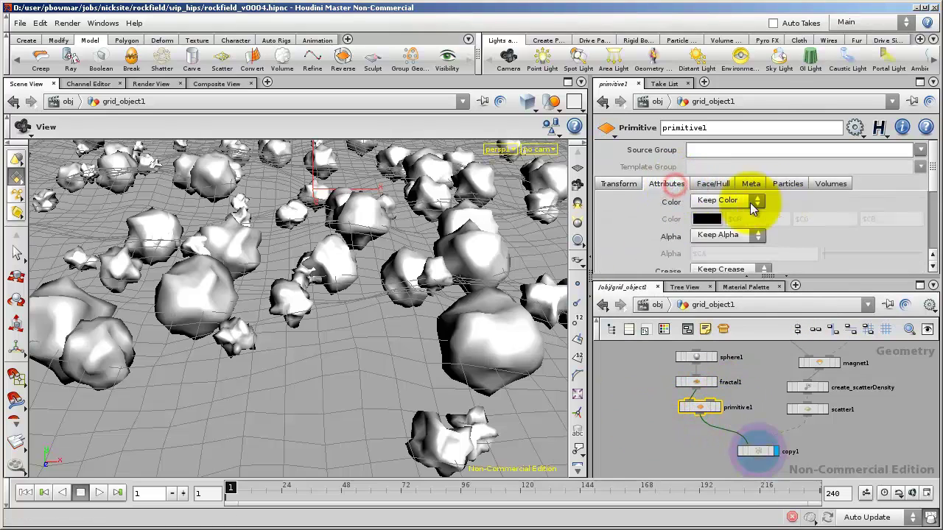
left_click(718, 208)
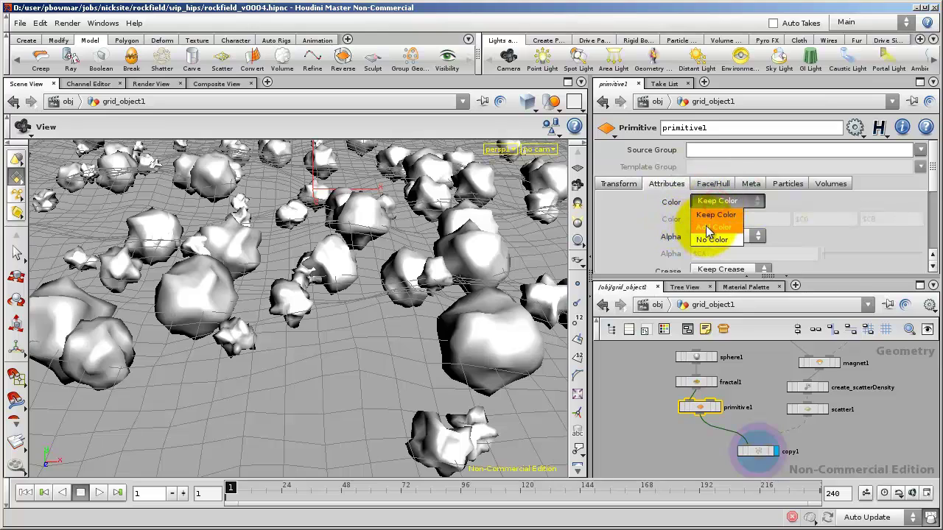
left_click(703, 237)
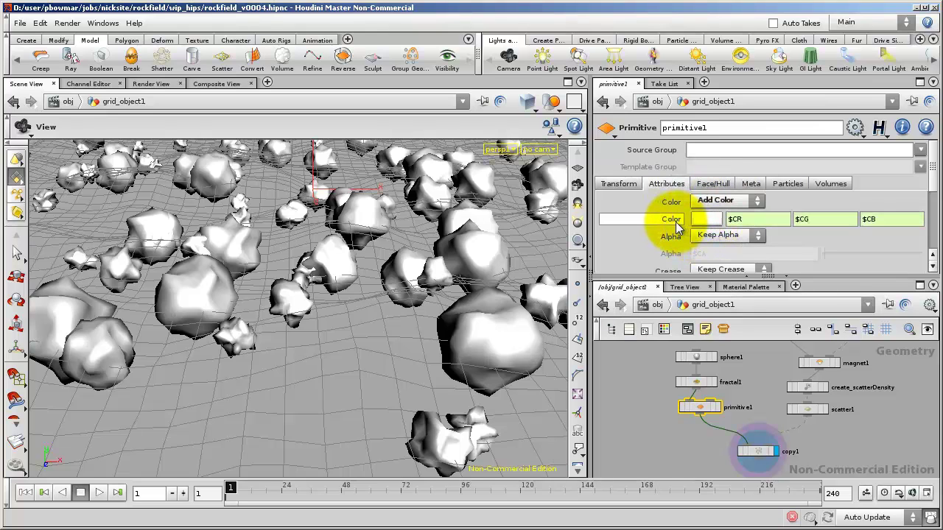
right_click(675, 226)
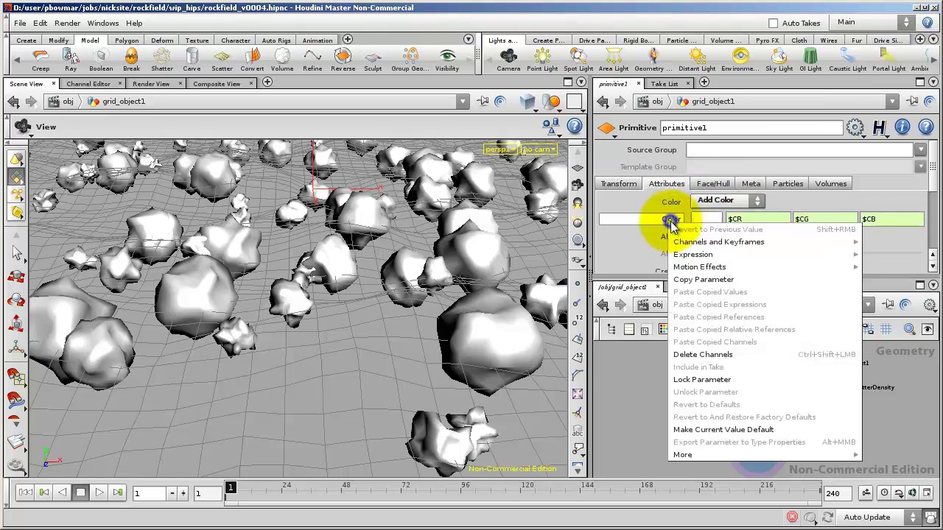
left_click(698, 359)
left_click(708, 220)
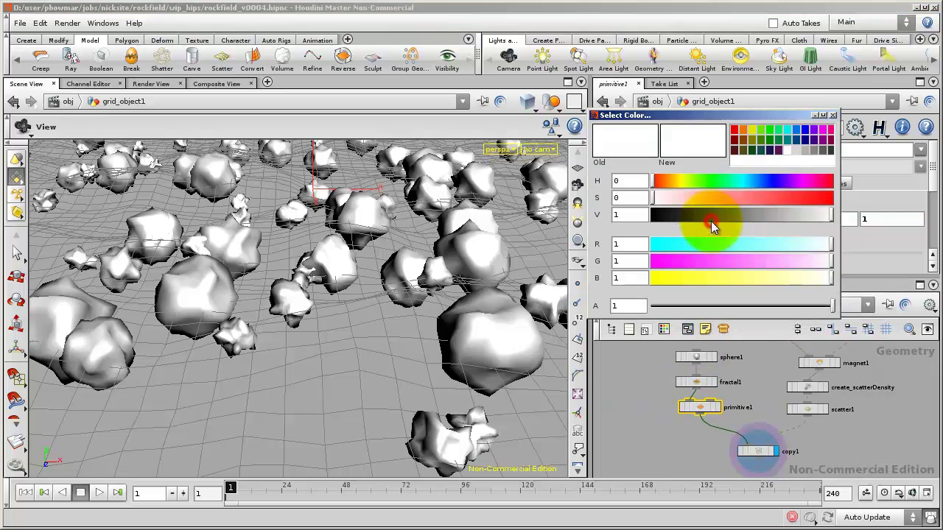
left_click_drag(725, 200, 808, 200)
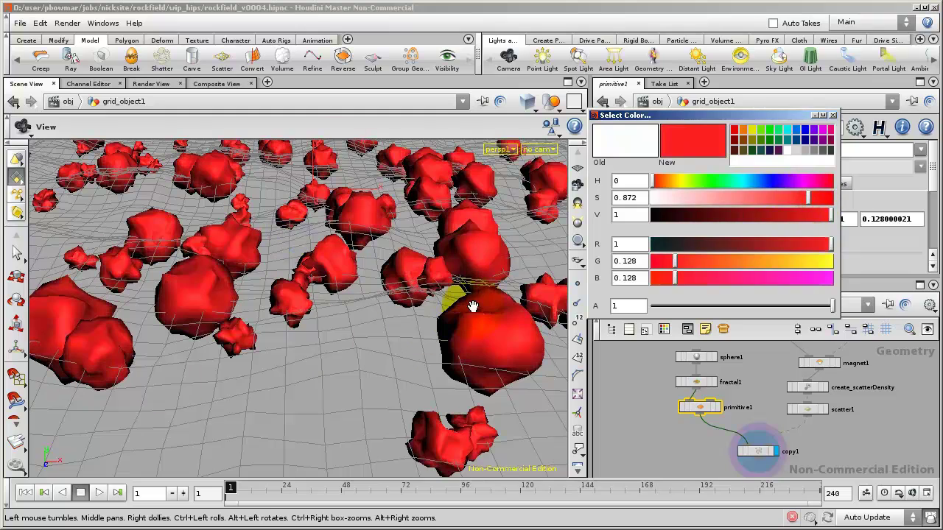
left_click(755, 200)
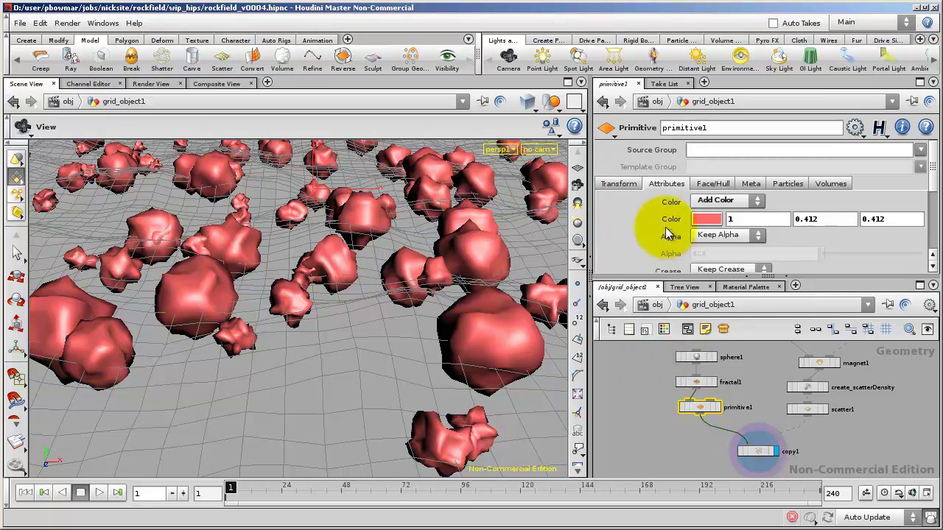
mouse_move(669, 223)
left_mouse_down()
mouse_move(631, 226)
mouse_move(717, 235)
left_mouse_up()
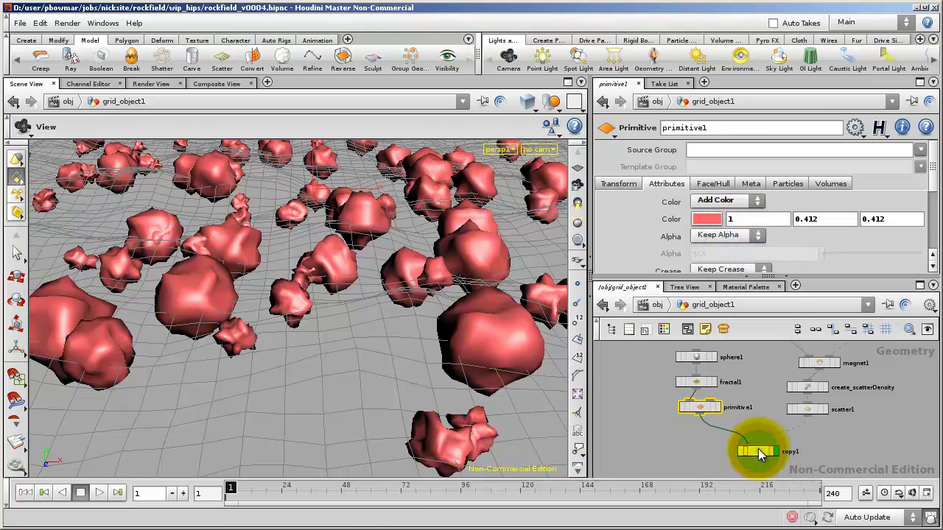
left_click(857, 129)
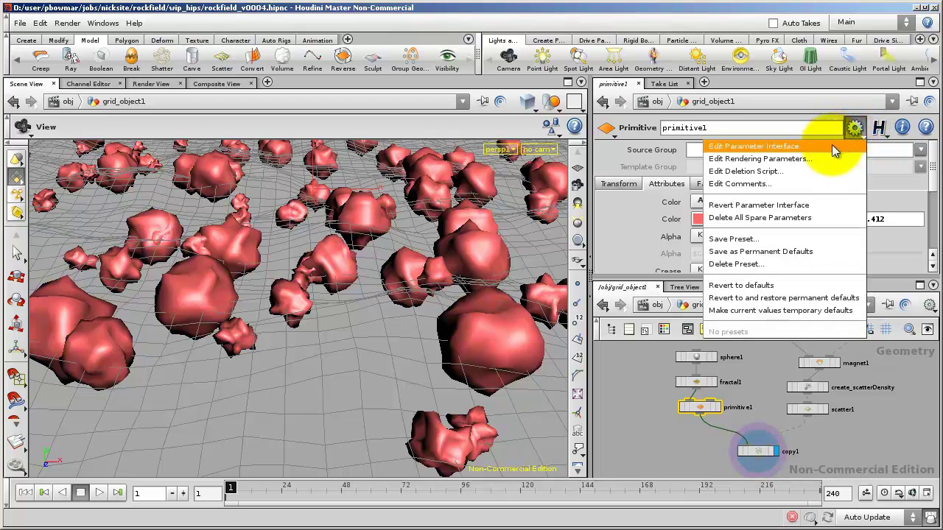
Step: Add a Ramp (Color) parameter named col below Color in primitive1's parameter interface
left_click(755, 146)
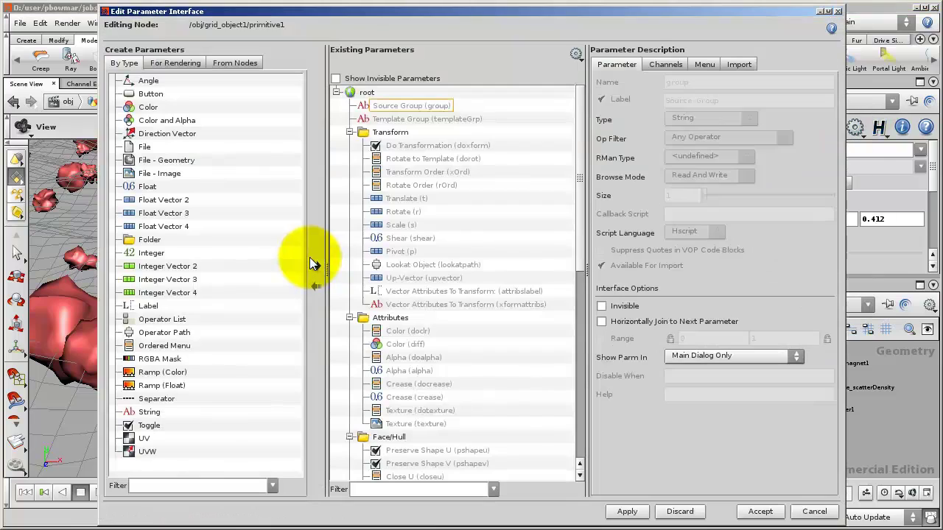
left_click(162, 374)
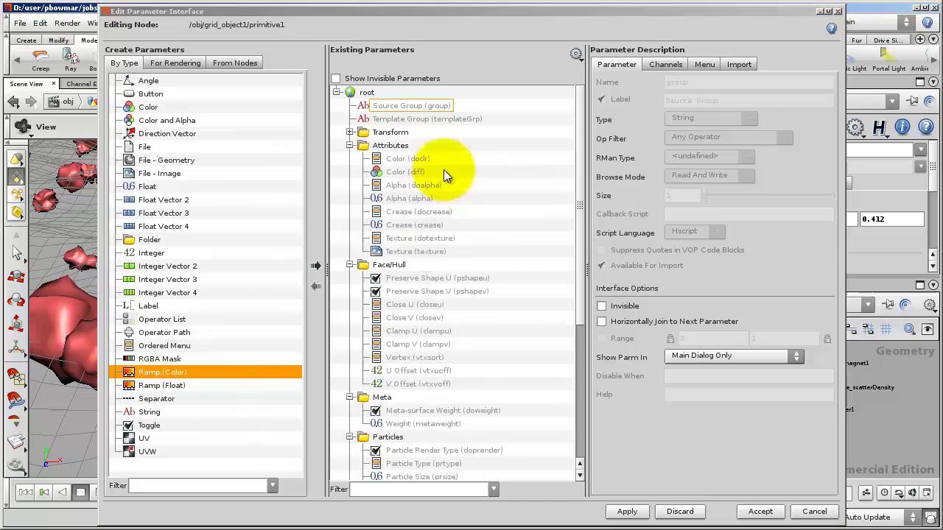
left_click(418, 160)
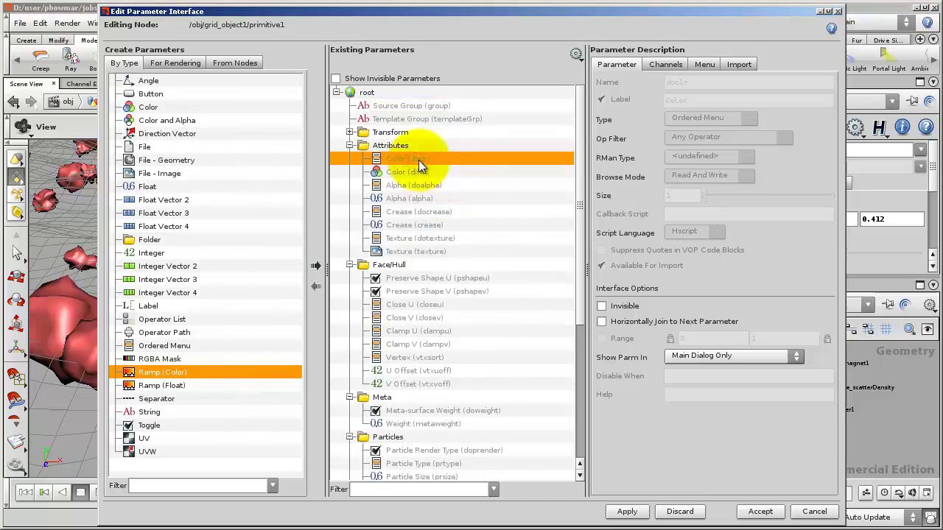
left_click(316, 265)
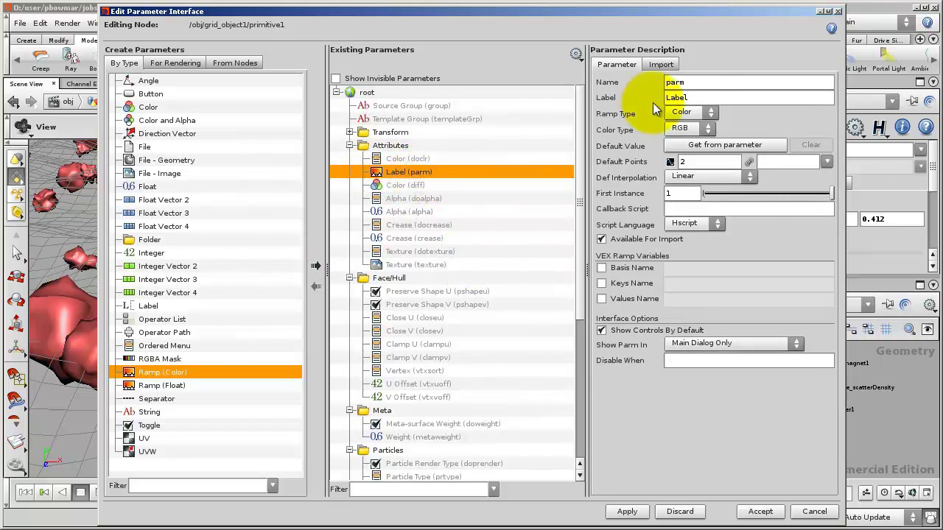
double_click(695, 84)
key("BackSpace")
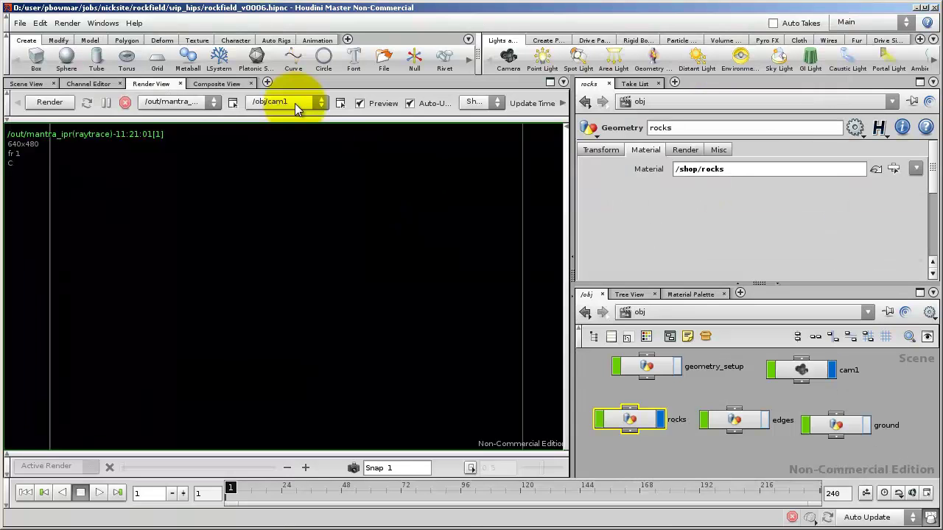
left_click(294, 103)
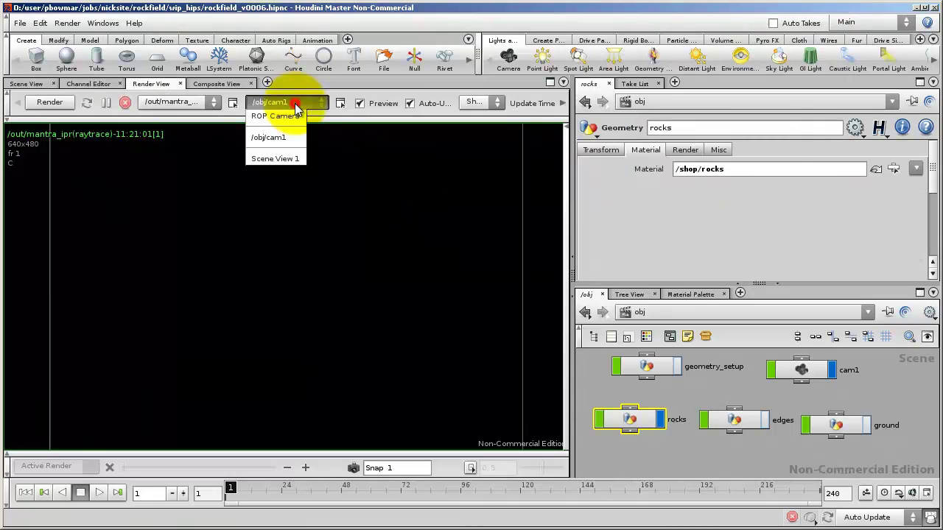
Step: Render a Mantra preview through /obj/cam1 and focus render refinement on two rocks
left_click(276, 139)
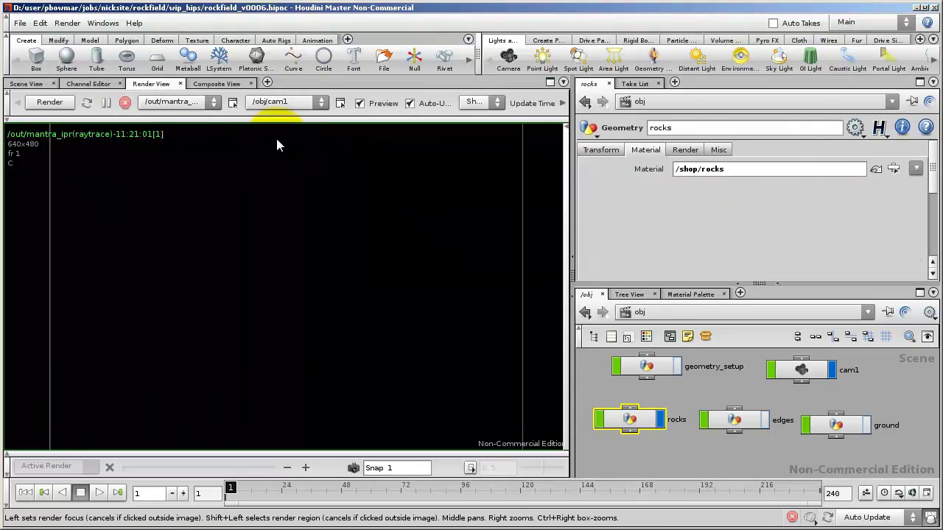
left_click(61, 107)
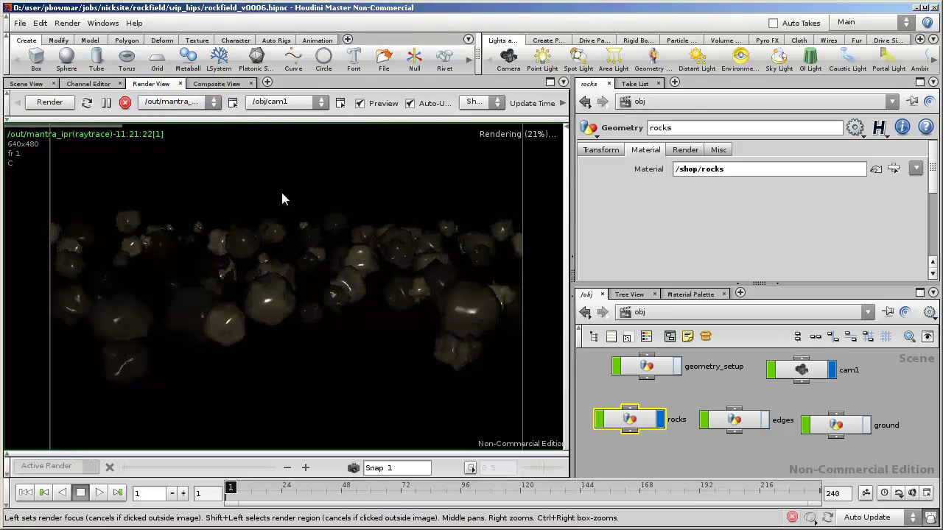
left_click(340, 295)
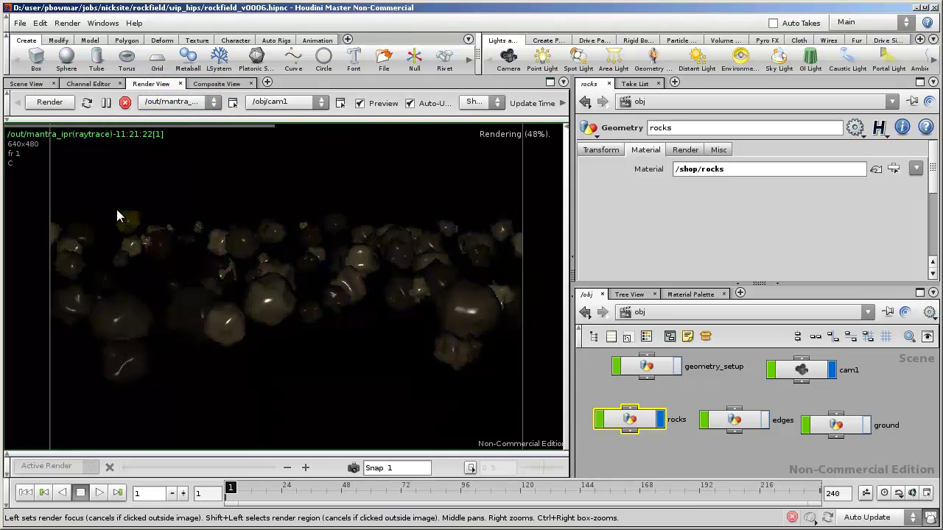
left_click(389, 280)
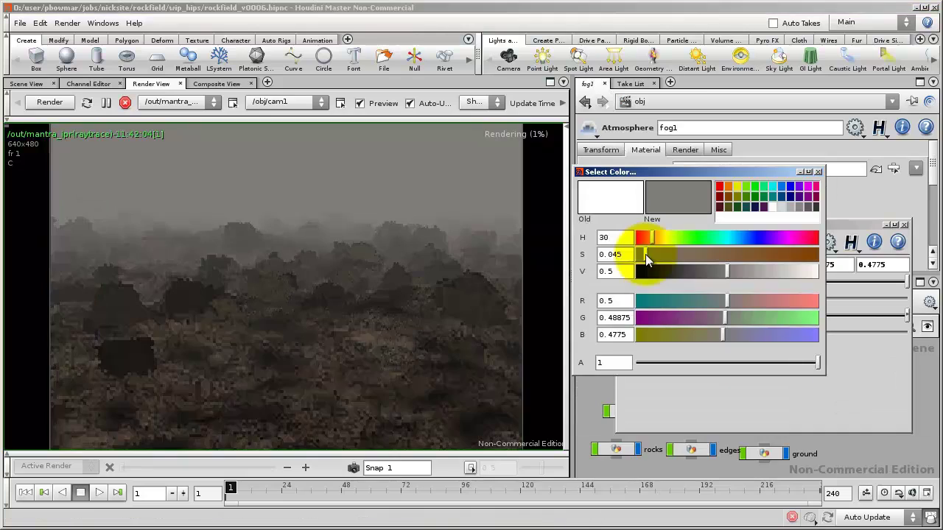
Step: Set fog1's colour green to 0.5 and blue to 0.41 for a warm grey
left_click(618, 318)
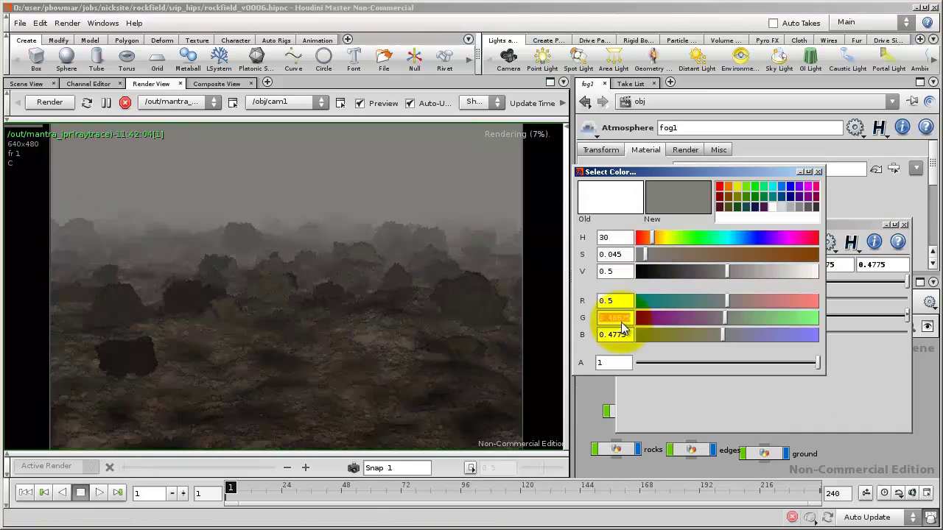
type(".5")
key("Return")
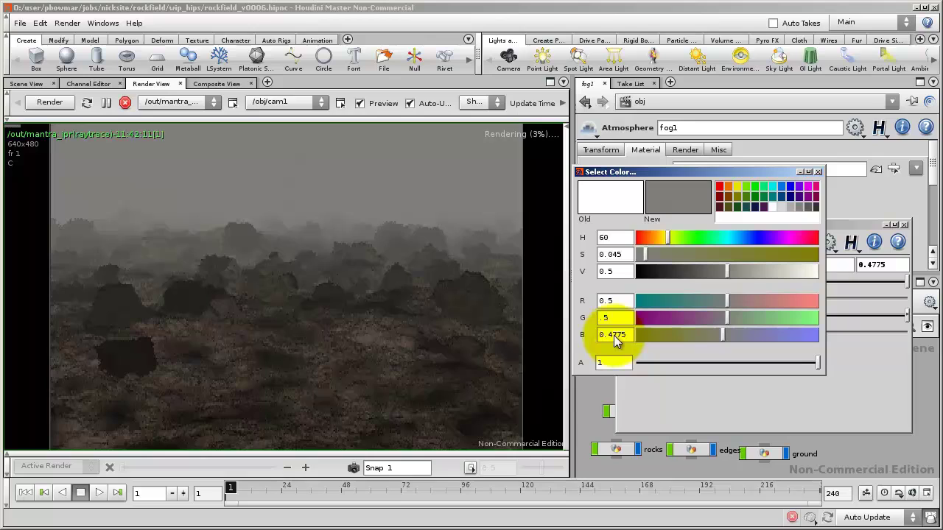
double_click(615, 335)
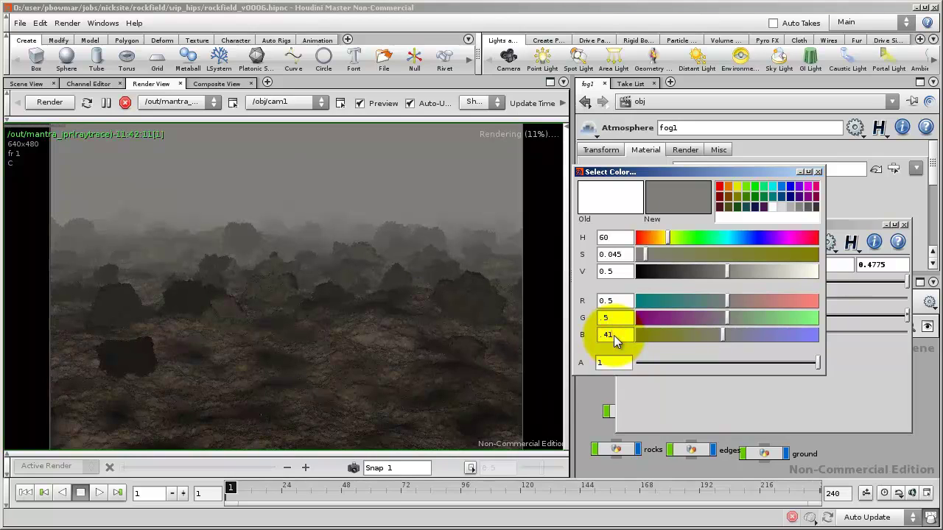
type(".41")
key("Return")
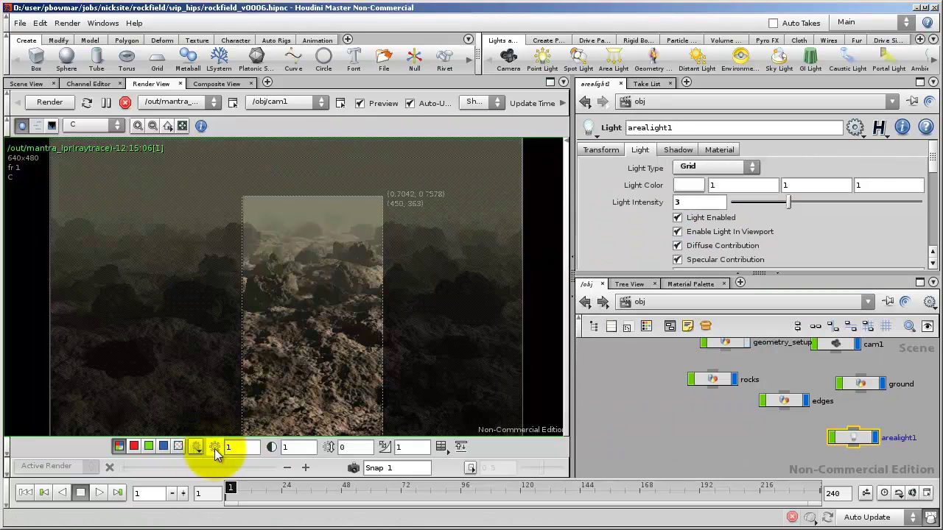
Step: Test preview brightness up to 3, reset it to 1, then auto-set gamma to about 1.17389
middle_click_drag(240, 448, 531, 418)
left_click(295, 416)
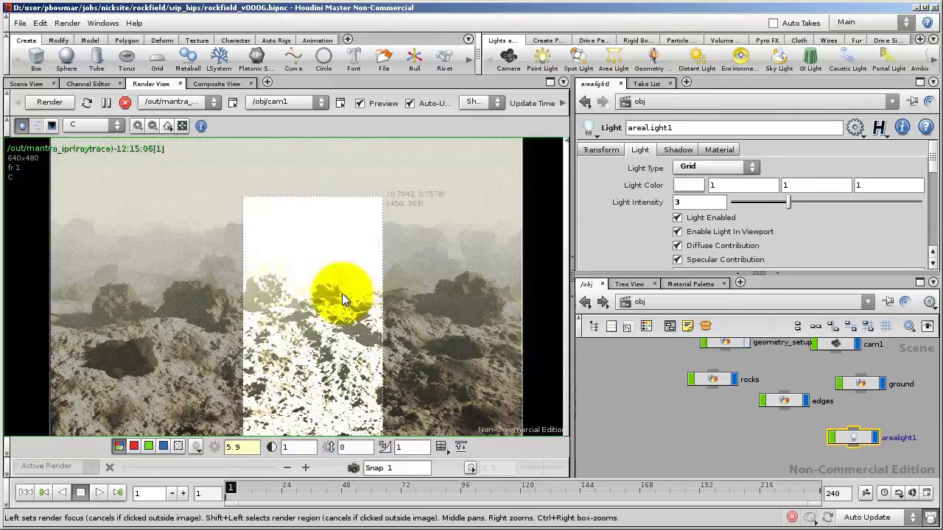
left_click(214, 447)
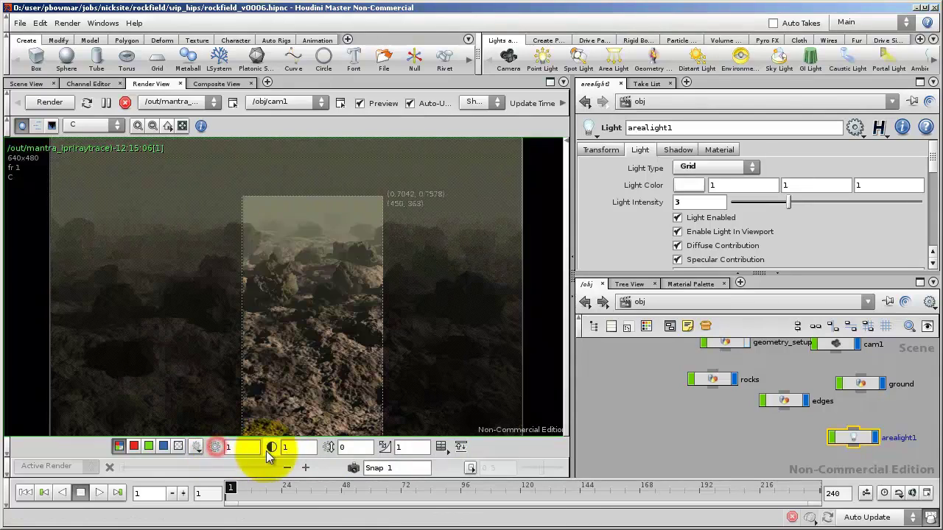
middle_click_drag(238, 446, 360, 436)
left_click(216, 448)
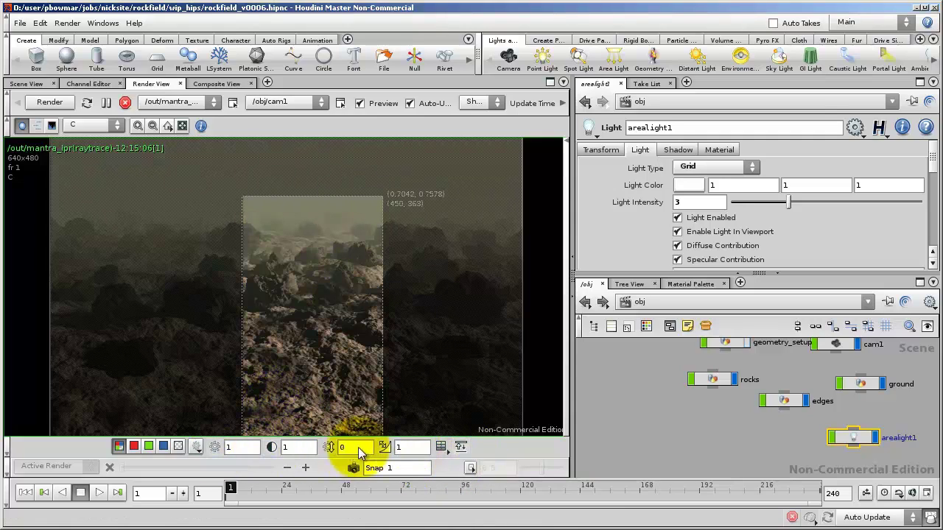
left_click_drag(339, 449, 416, 381)
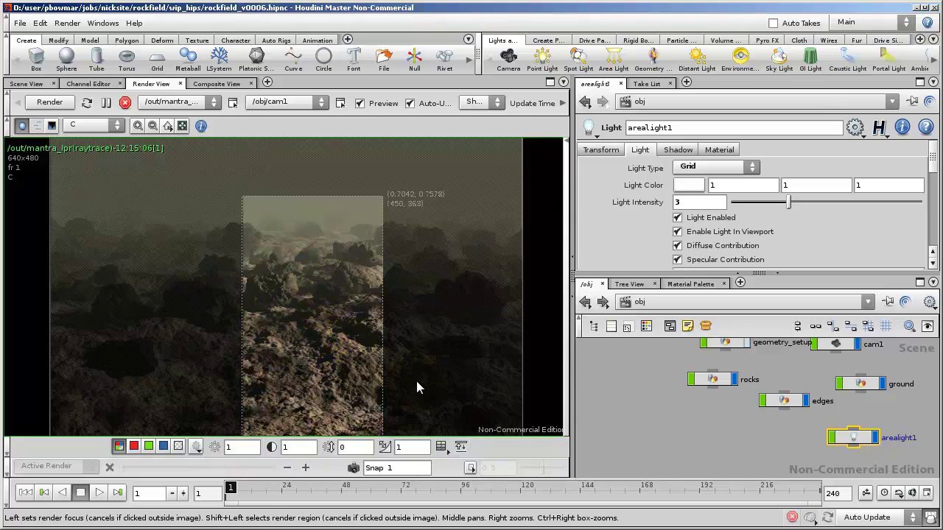
left_click(460, 446)
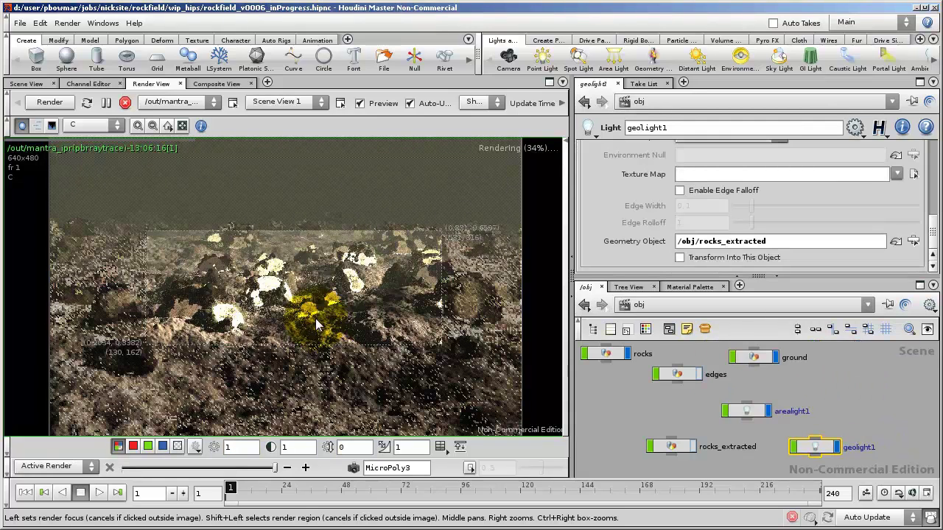
Step: Move the PBR render focus and restrict rendering to a region around the glowing rocks
mouse_move(319, 324)
left_mouse_down()
mouse_move(274, 296)
mouse_move(223, 324)
mouse_move(265, 278)
mouse_move(258, 266)
mouse_move(246, 297)
mouse_move(222, 314)
mouse_move(226, 327)
mouse_move(262, 284)
mouse_move(231, 319)
mouse_move(353, 285)
mouse_move(383, 293)
mouse_move(421, 243)
mouse_move(523, 406)
left_mouse_up()
mouse_move(442, 337)
left_mouse_down()
mouse_move(447, 357)
mouse_move(442, 327)
mouse_move(465, 317)
mouse_move(460, 302)
mouse_move(500, 295)
mouse_move(444, 346)
mouse_move(452, 347)
mouse_move(442, 307)
mouse_move(454, 334)
mouse_move(501, 313)
mouse_move(508, 330)
mouse_move(475, 313)
mouse_move(368, 299)
mouse_move(266, 363)
mouse_move(179, 343)
mouse_move(227, 316)
mouse_move(216, 317)
left_mouse_up()
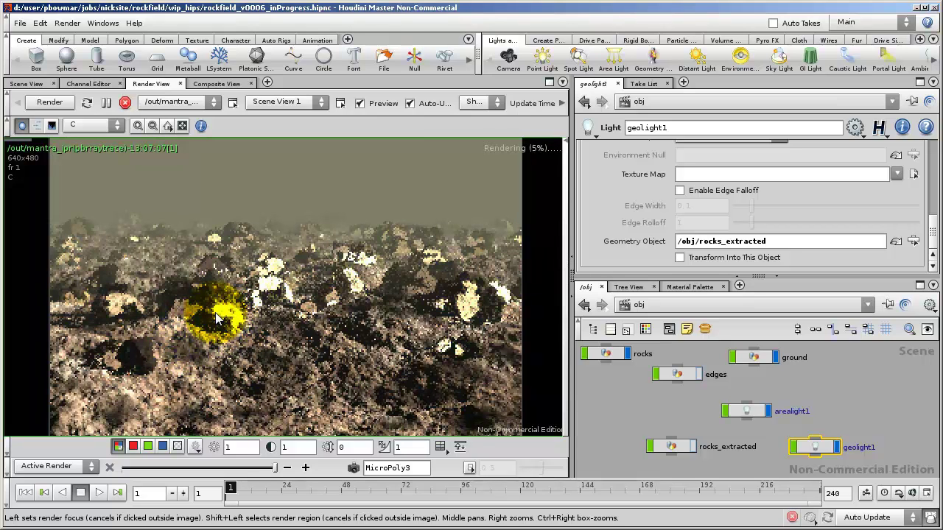
left_click_drag(216, 317, 285, 335)
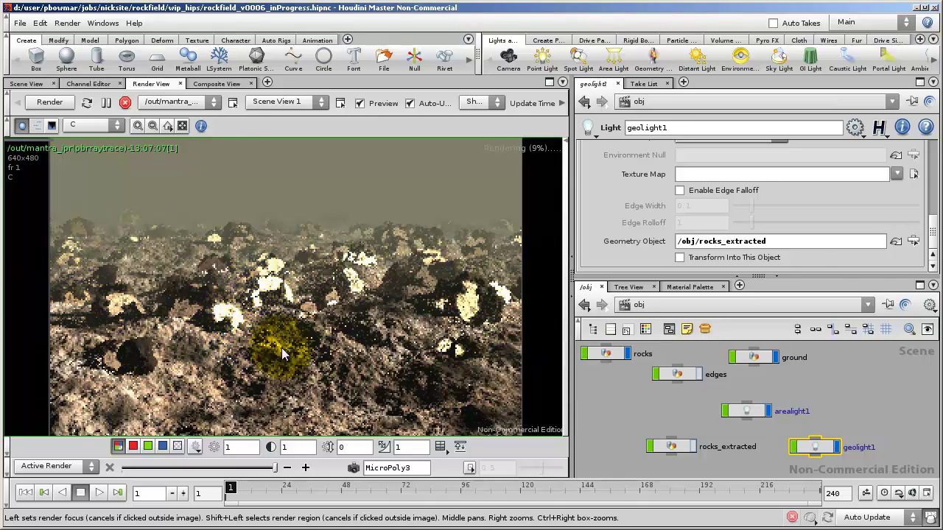
Step: Play, stop, loop and scrub the 11-frame final_field_v0001 sequence, ending on frame 1
left_click(164, 495)
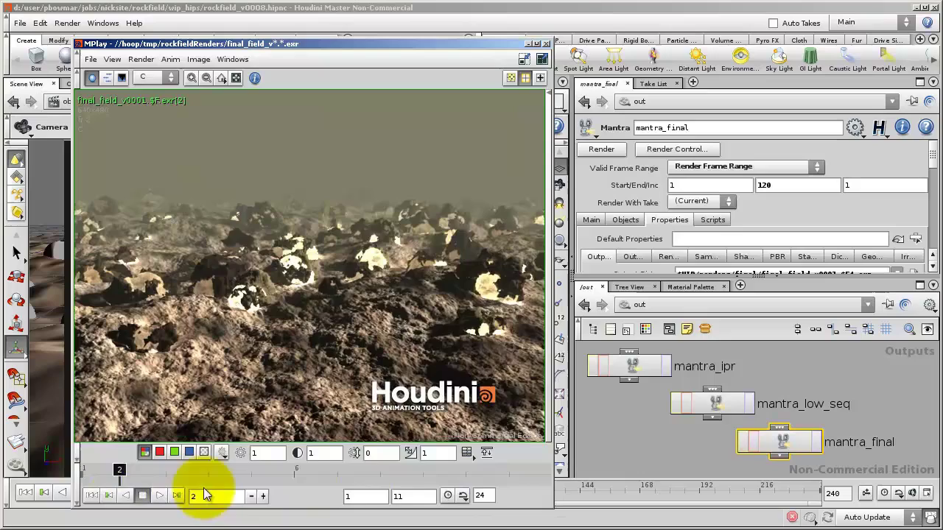
left_click(141, 496)
left_click(327, 472)
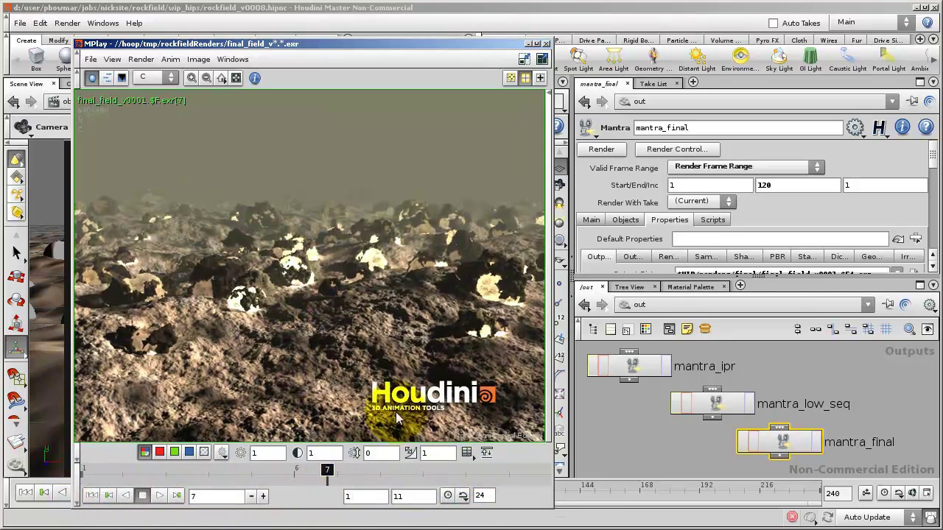
mouse_move(326, 472)
left_mouse_down()
mouse_move(385, 476)
mouse_move(167, 475)
left_mouse_up()
left_click(141, 494)
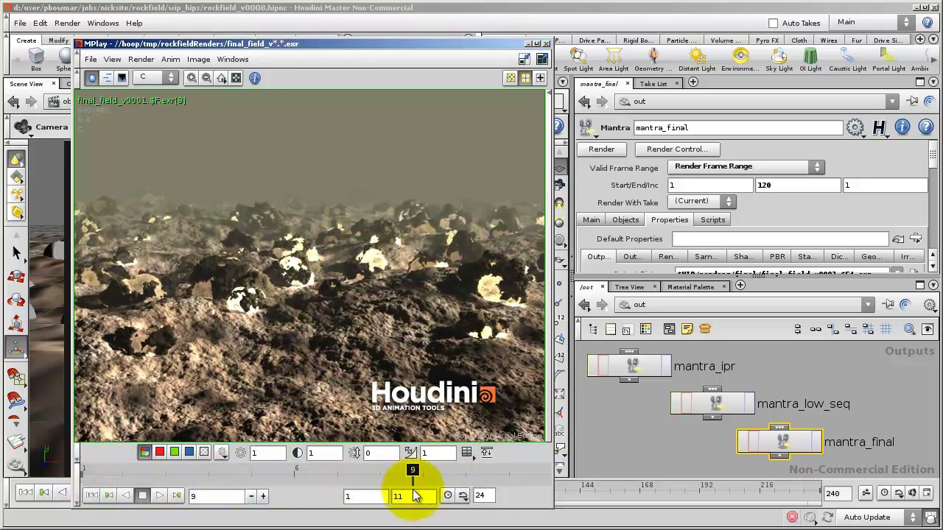
left_click(142, 495)
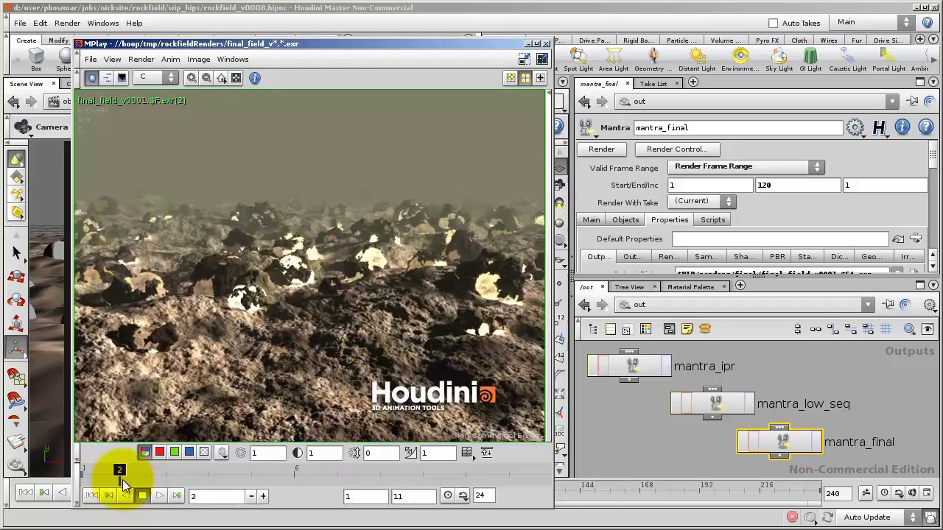
mouse_move(120, 474)
left_mouse_down()
mouse_move(464, 479)
mouse_move(152, 471)
mouse_move(406, 467)
mouse_move(373, 464)
mouse_move(104, 464)
left_mouse_up()
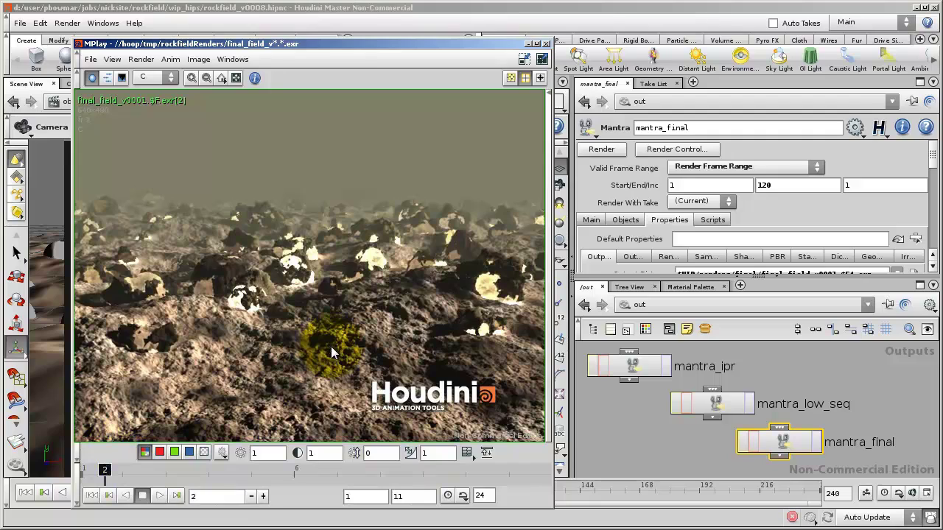
left_click_drag(105, 471, 86, 471)
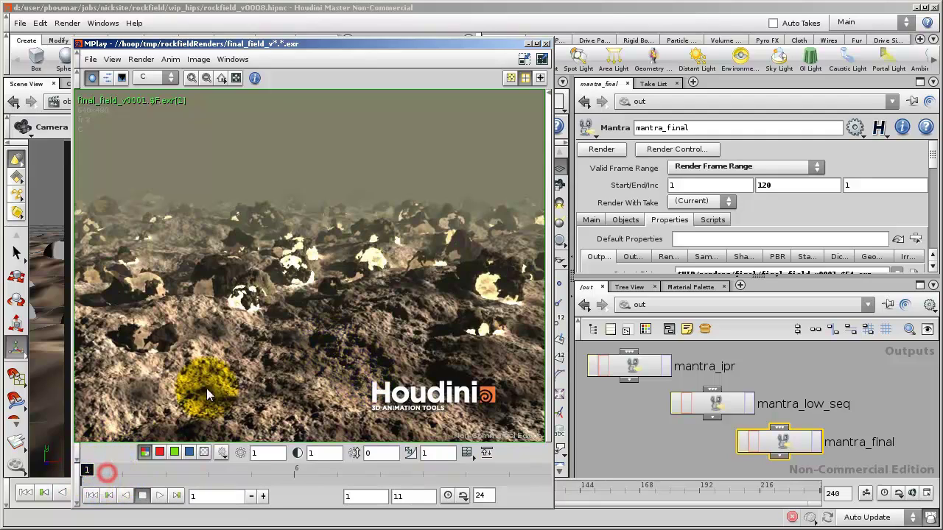